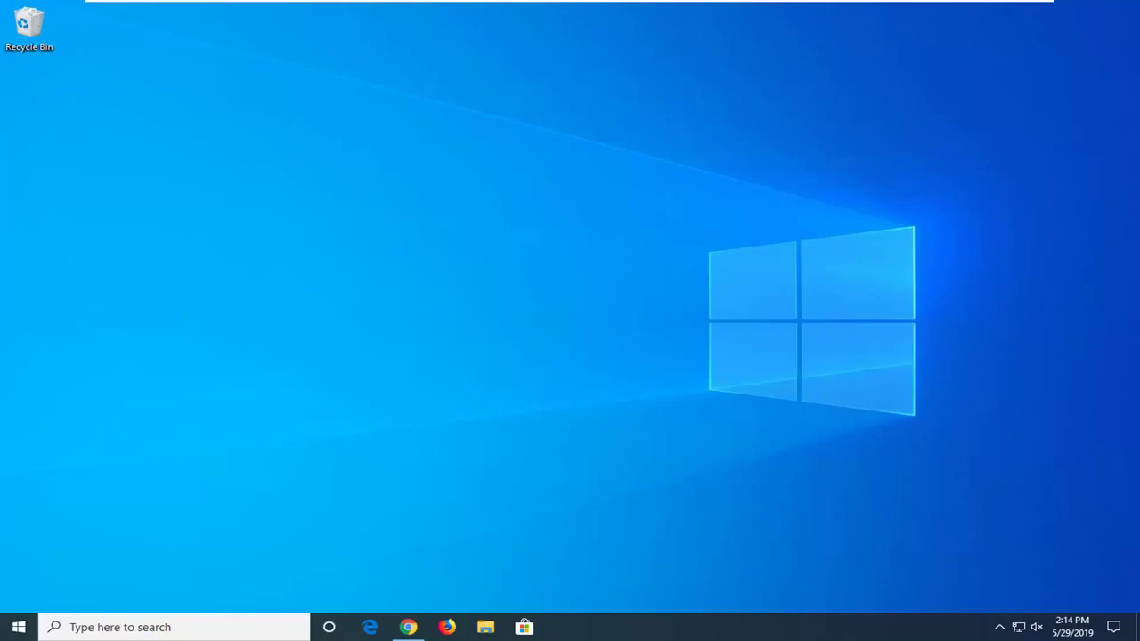
Search Start for 'troubles', open Troubleshoot settings, and expand the Printer entry.
left_click(19, 627)
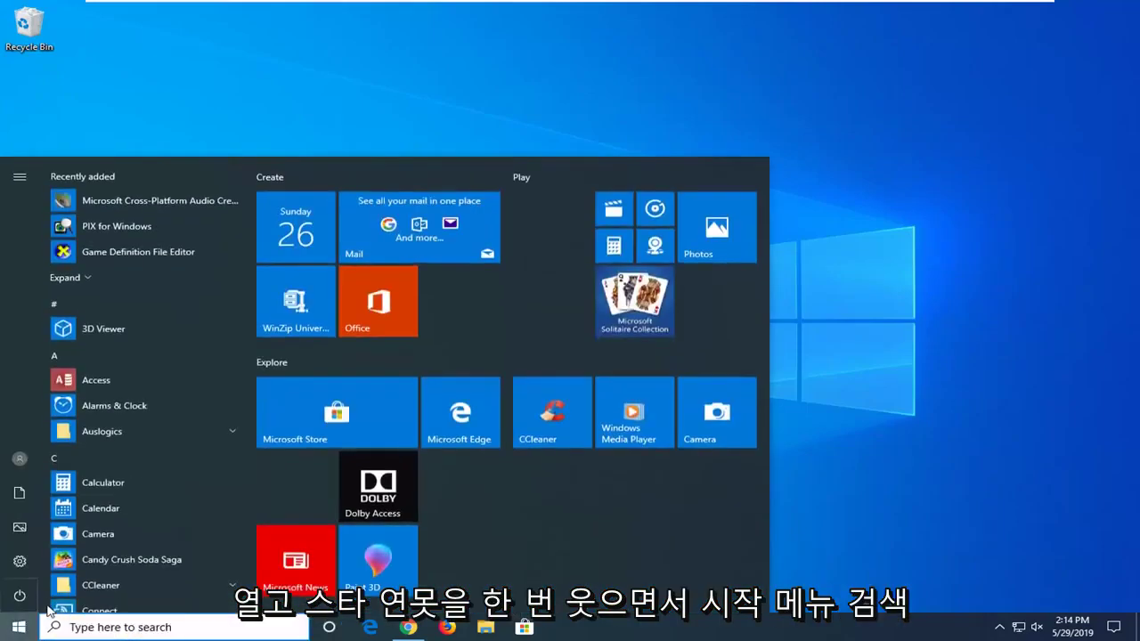
type("tro")
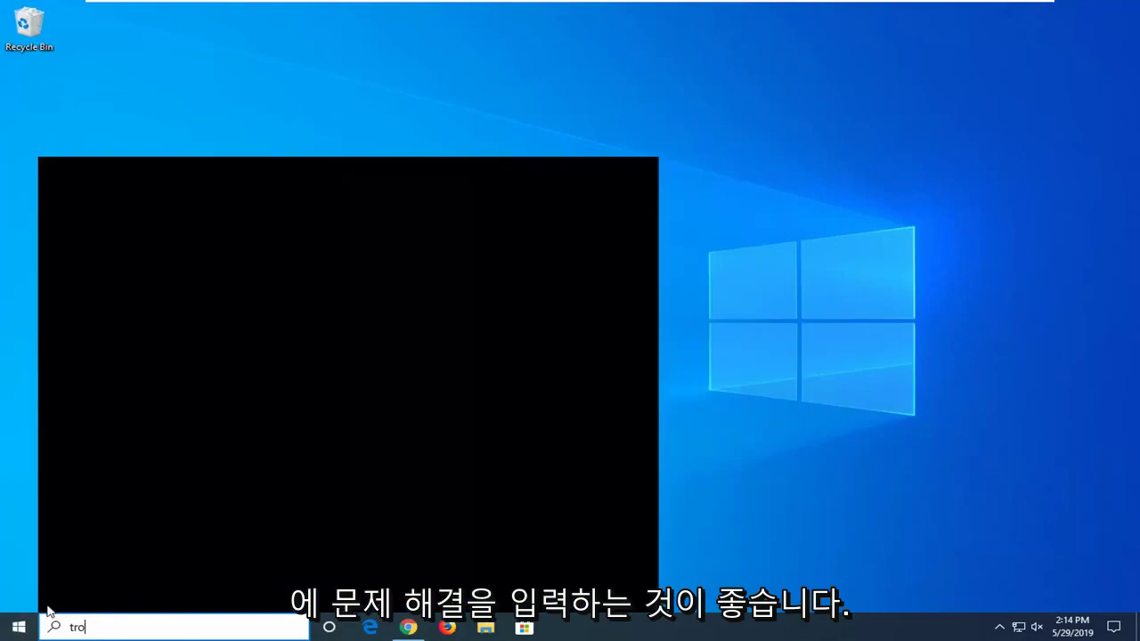
type("ubleshoot")
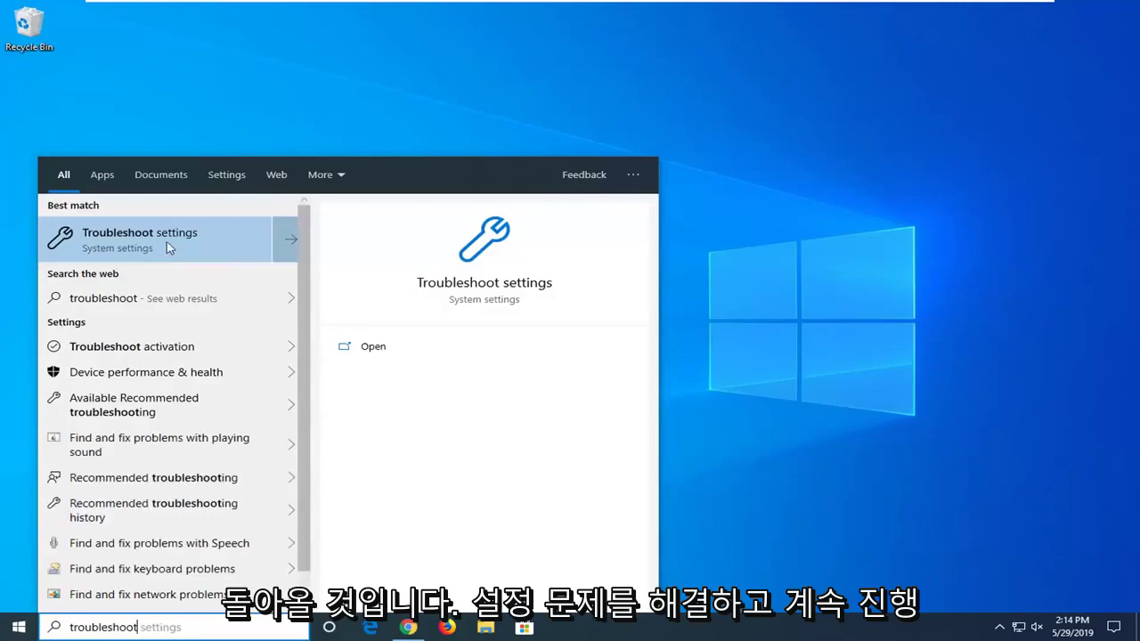
left_click(168, 247)
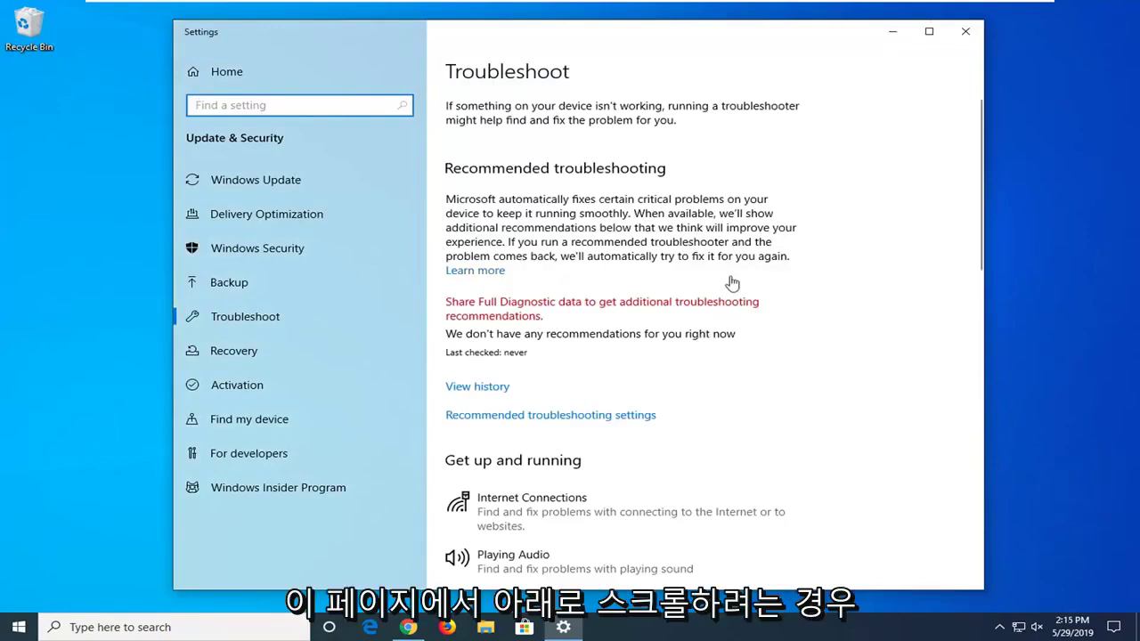
scroll(722, 285, "down", 3)
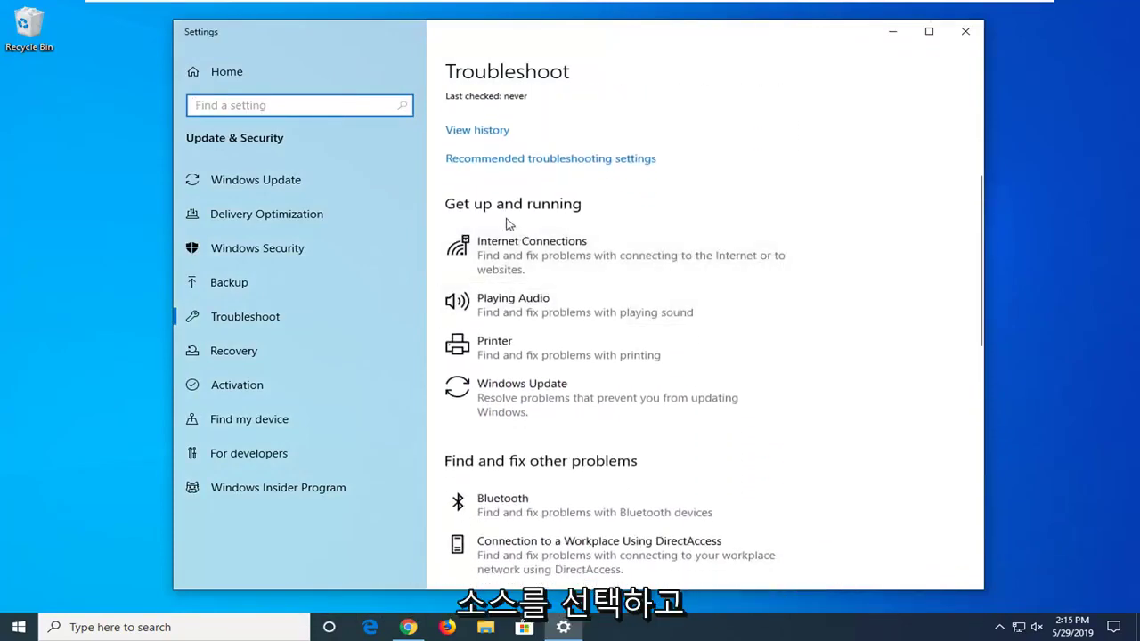
left_click(603, 356)
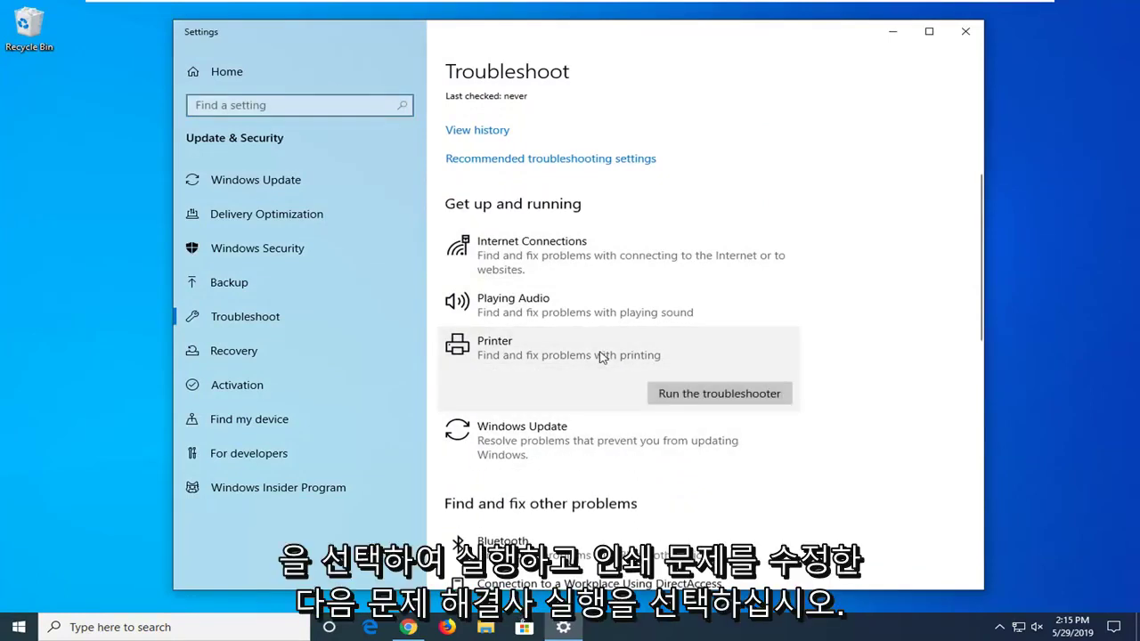
Run the Printer troubleshooter until it suggests making OneNote the default printer.
left_click(687, 394)
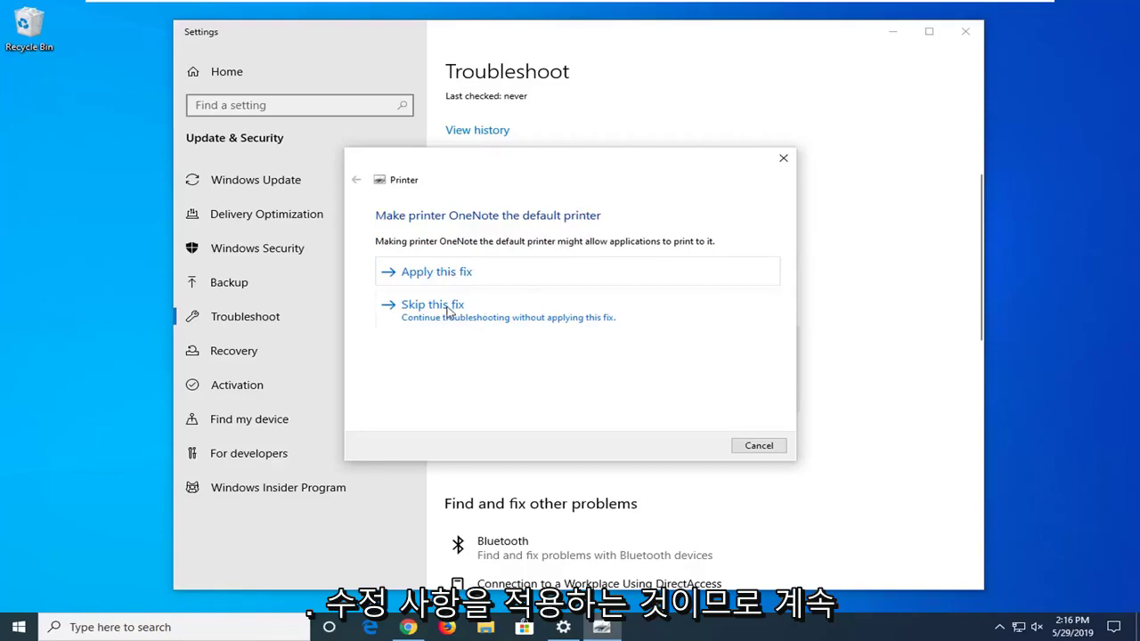
Apply the fix that makes OneNote the default printer, then close the troubleshooter.
left_click(453, 271)
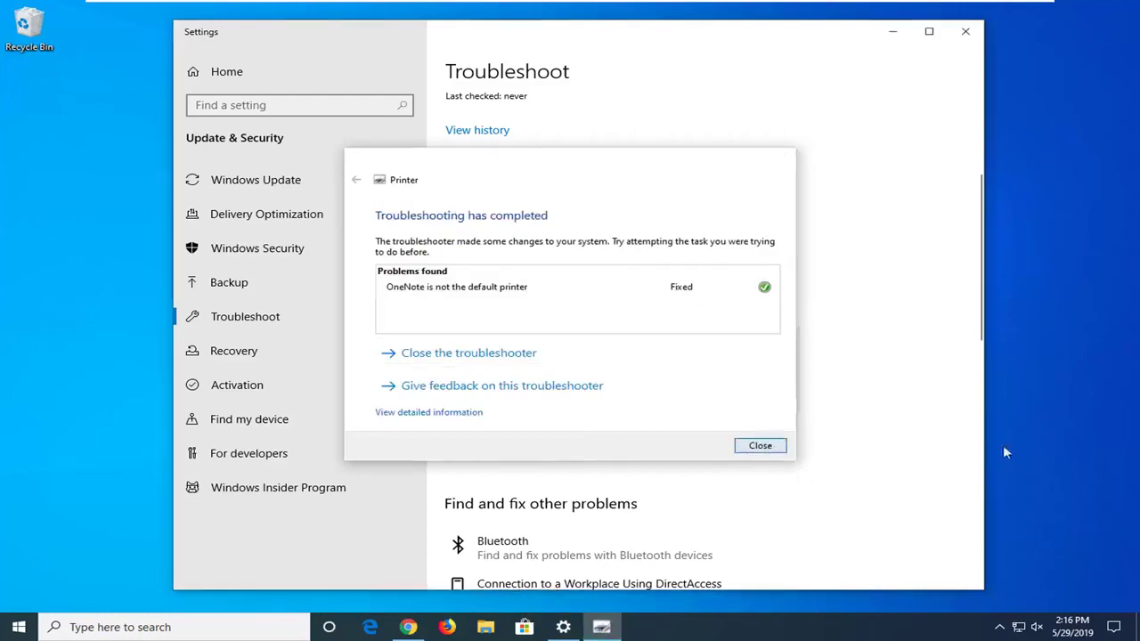
left_click(773, 448)
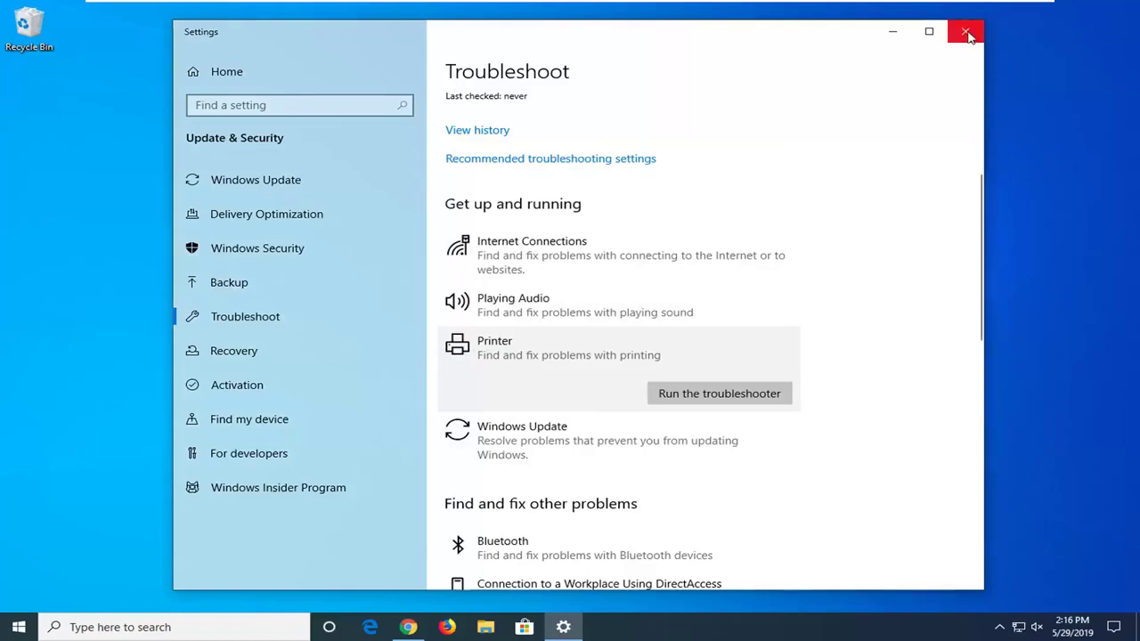
Close Settings and open Control Panel through a Start search for 'control panel'.
left_click(969, 34)
left_click(19, 628)
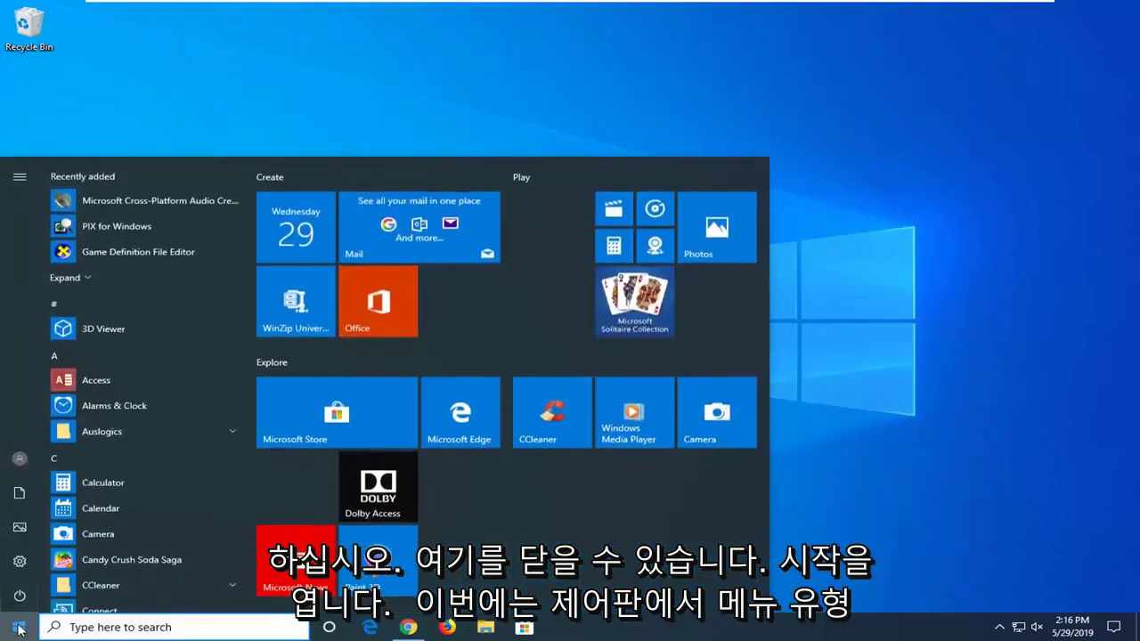
type("control panel")
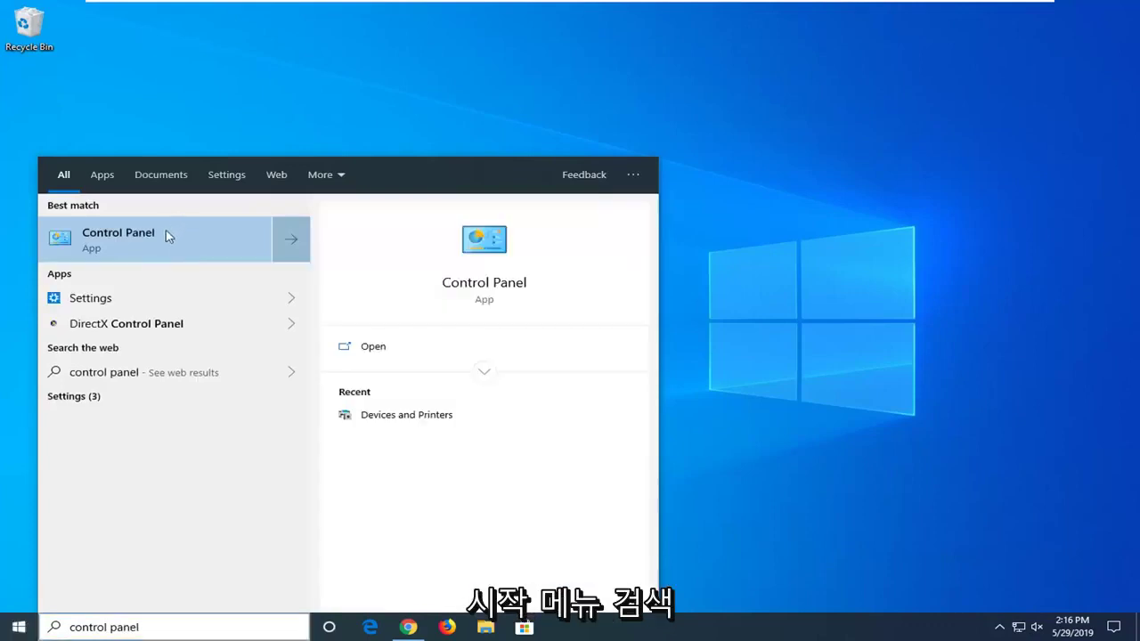
left_click(168, 235)
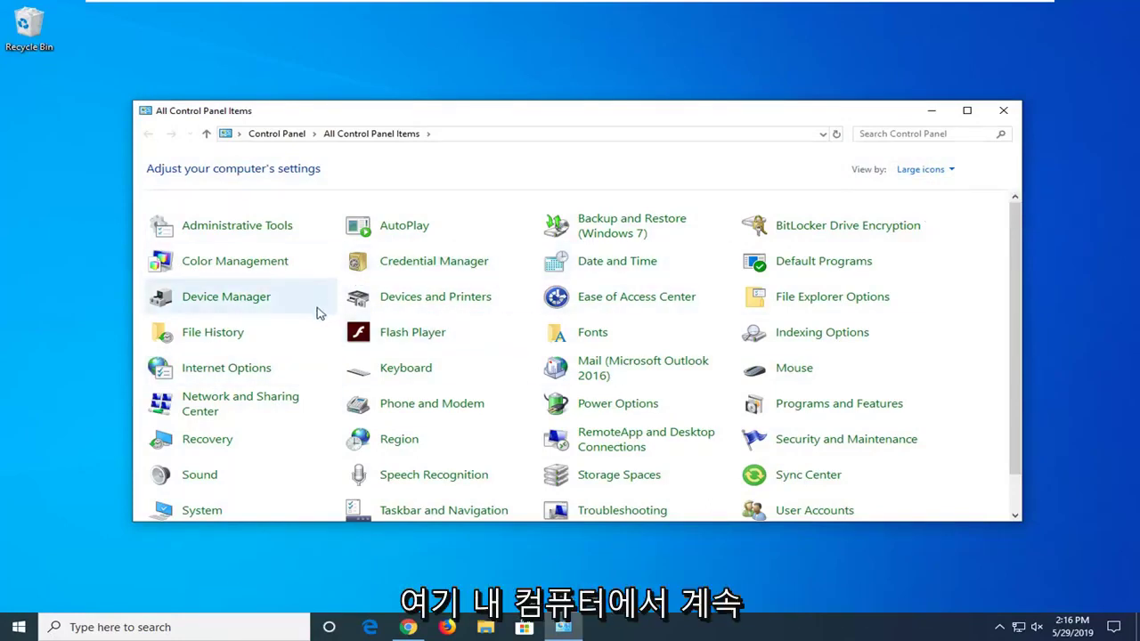
Open Devices and Printers, then collapse and re-expand the Printers group.
left_click(454, 302)
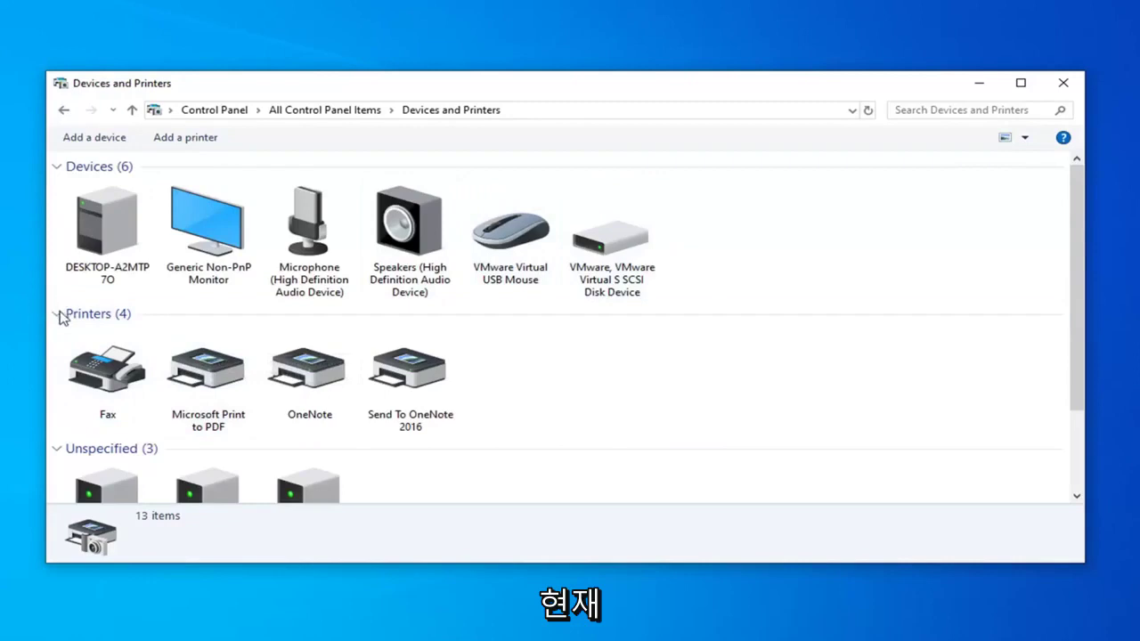
left_click(57, 316)
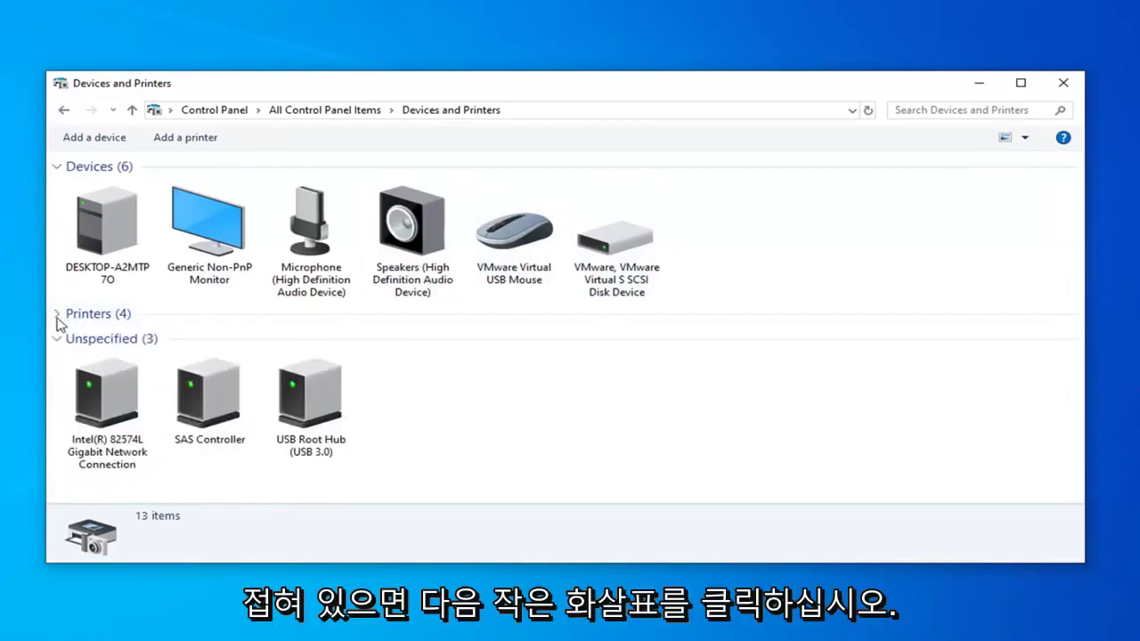
left_click(57, 315)
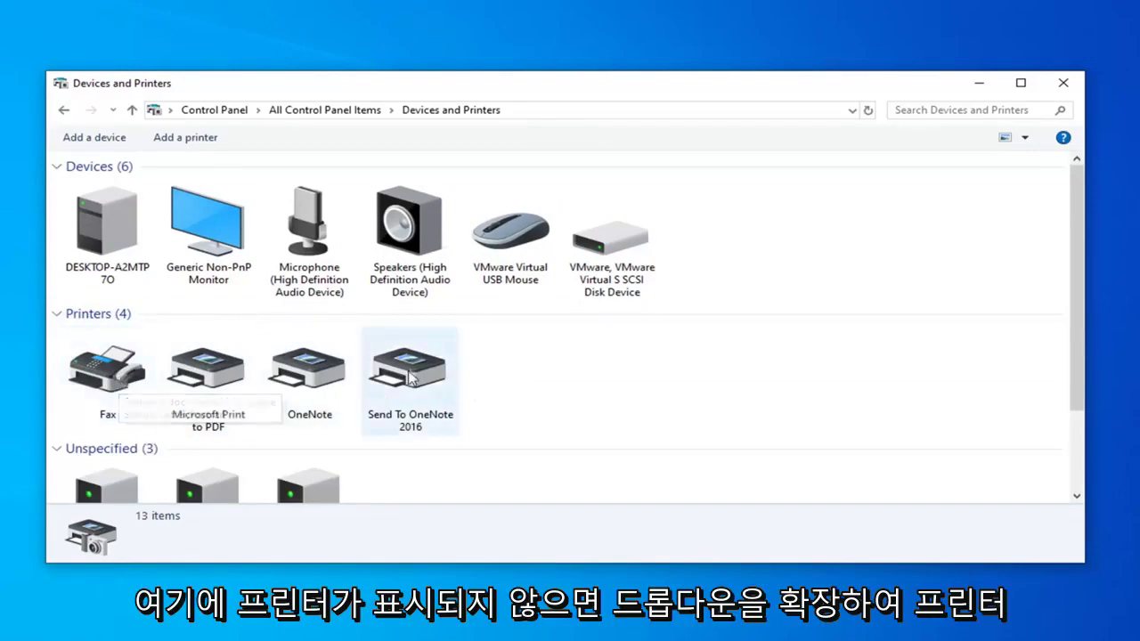
Start adding a printer from Devices and Printers and let the device search finish with none found.
left_click(193, 140)
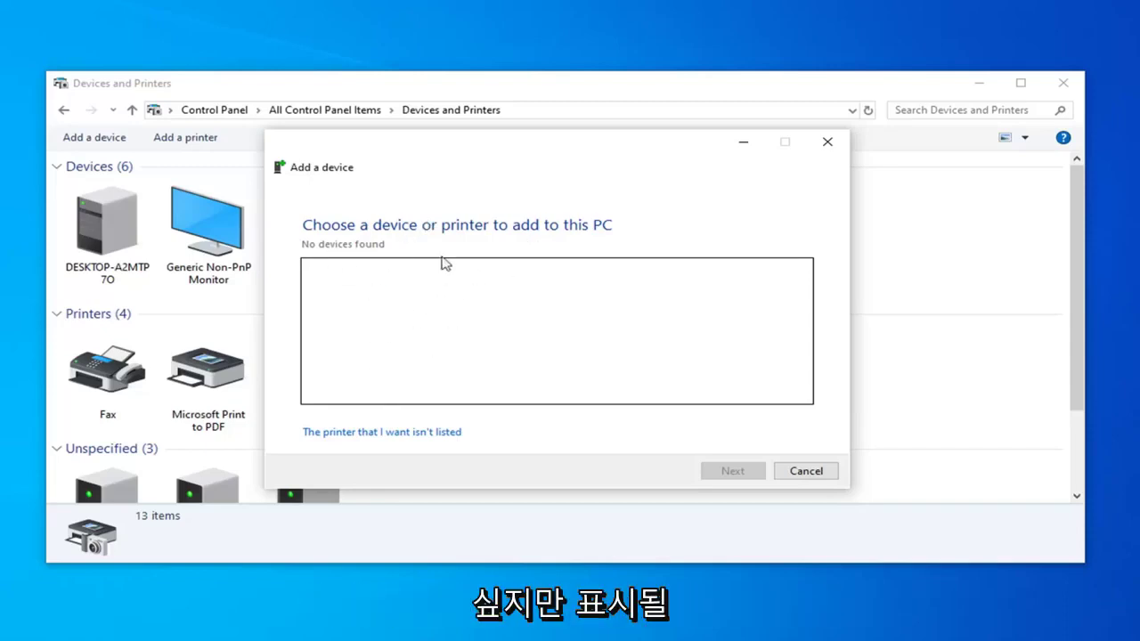
Choose 'the printer isn't listed', then pick a local printer with manual settings and continue.
left_click(395, 433)
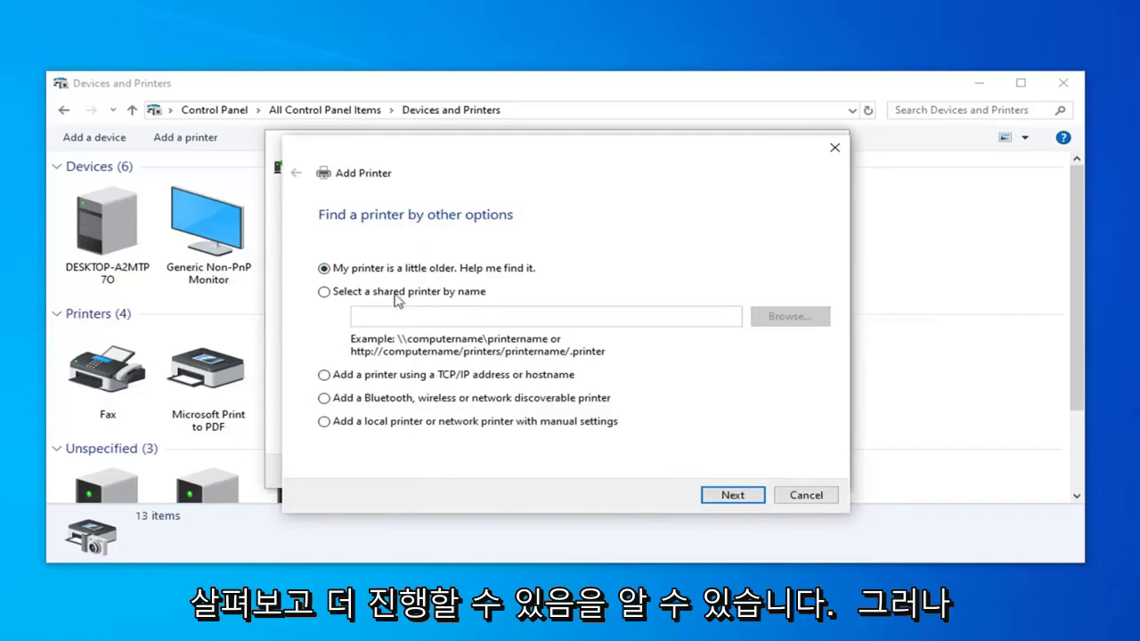
mouse_move(410, 161)
left_mouse_down()
mouse_move(390, 141)
mouse_move(409, 144)
left_mouse_up()
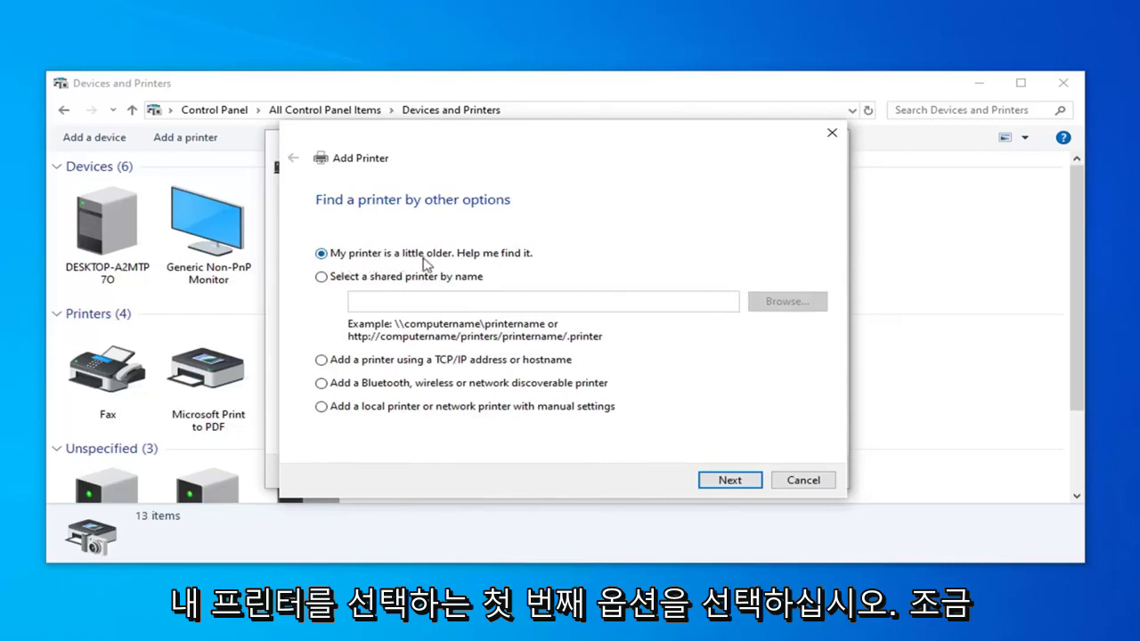
left_click(321, 407)
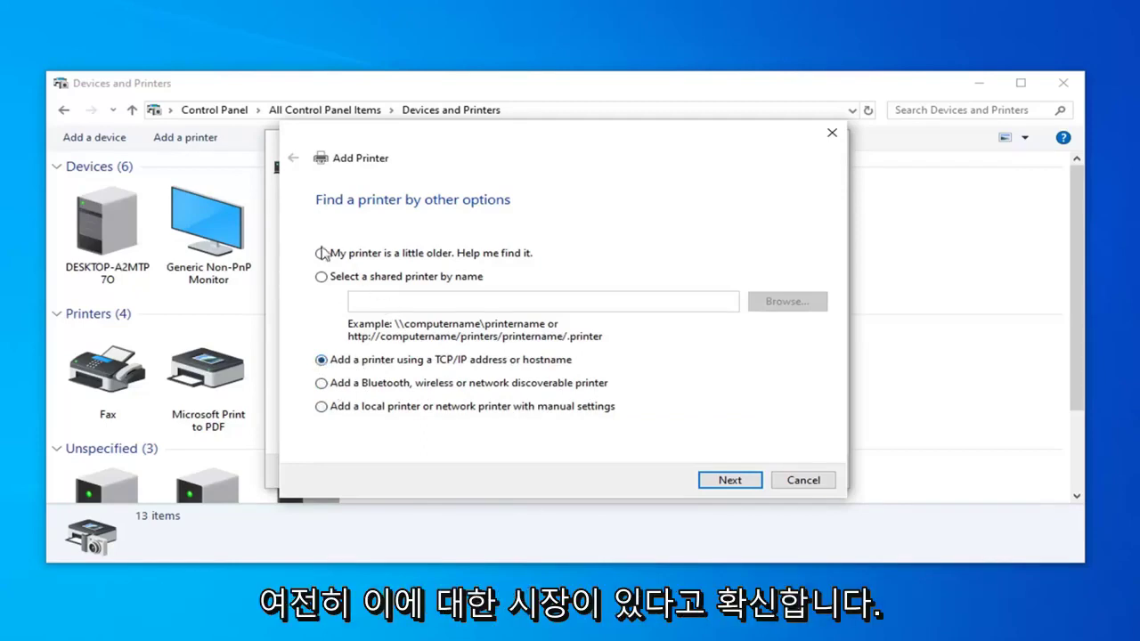
left_click(330, 412)
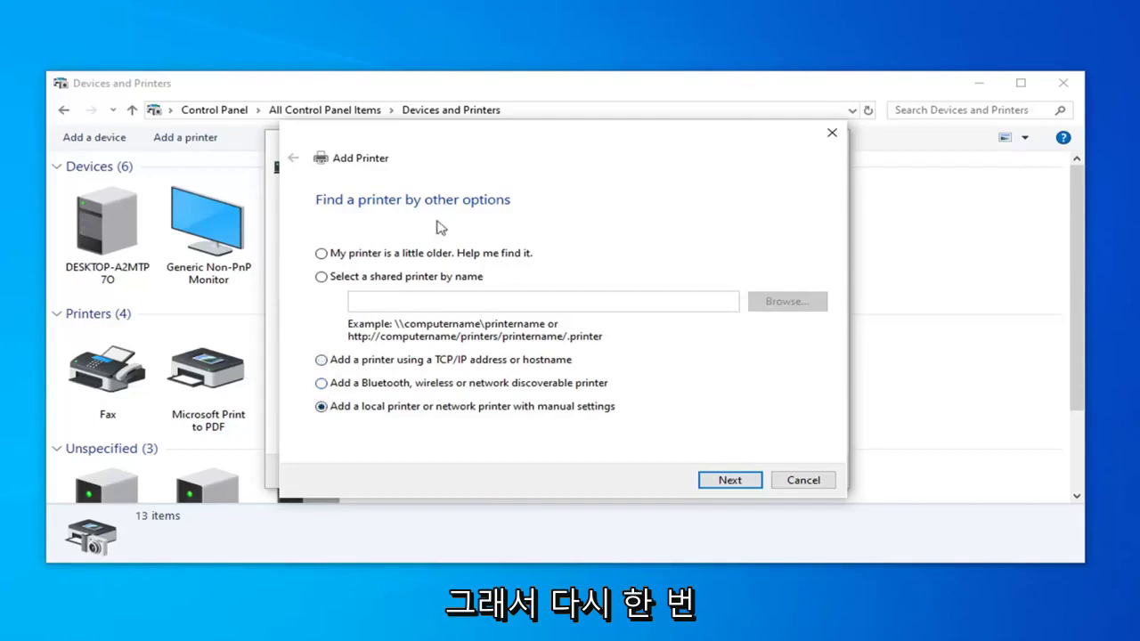
left_click(711, 483)
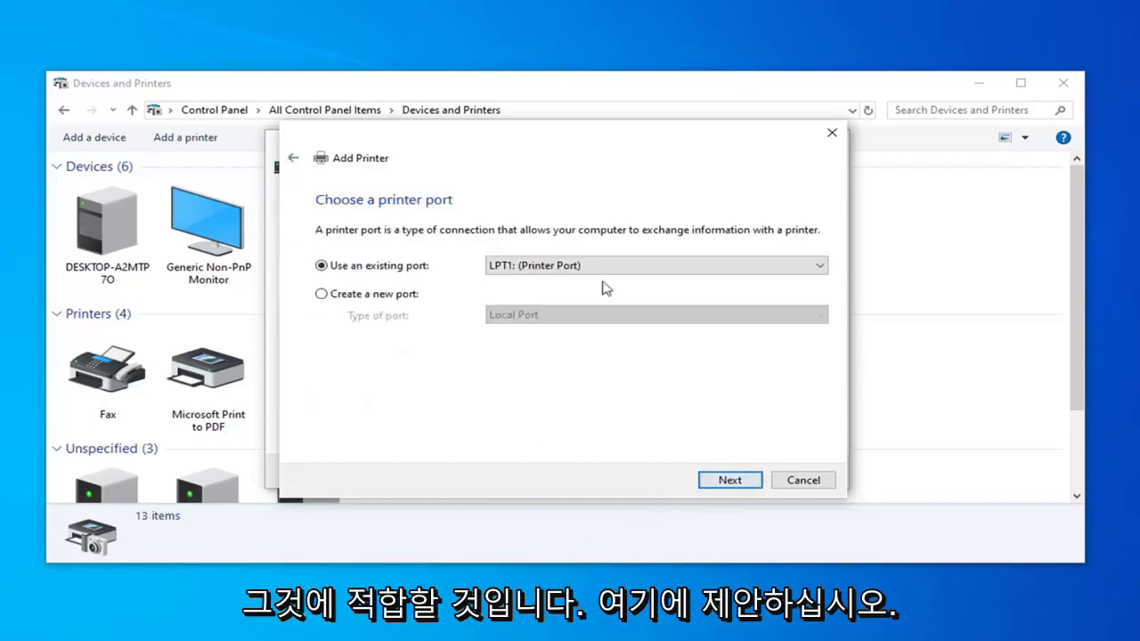
Keep LPT1 as the printer port, view the driver page, then cancel the Add Printer wizard.
left_click(542, 265)
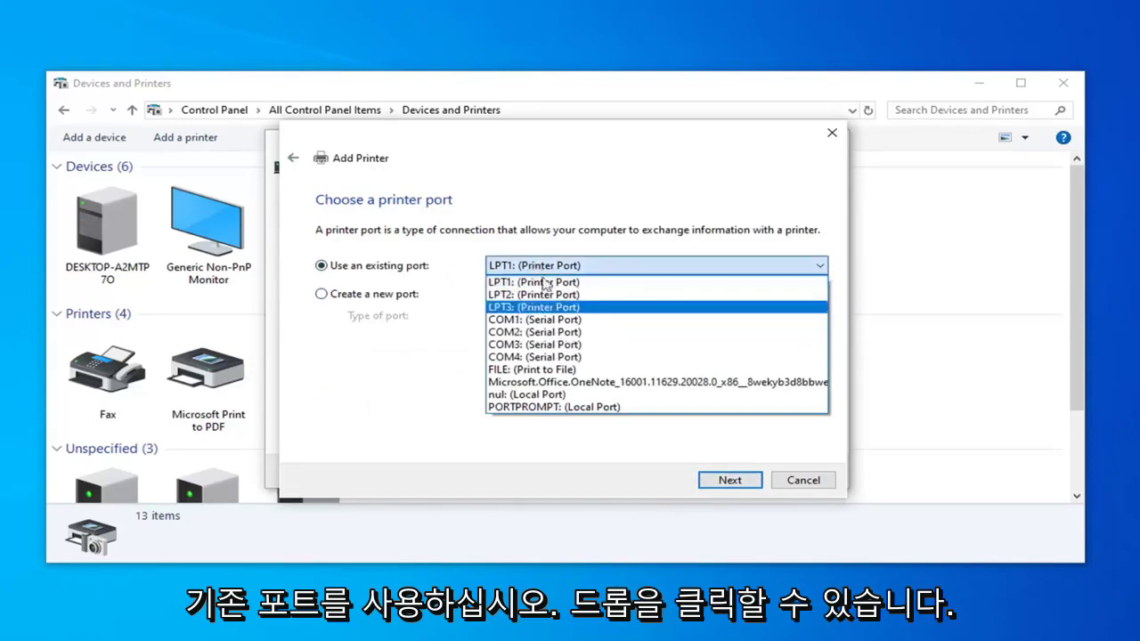
left_click(371, 416)
left_click(730, 480)
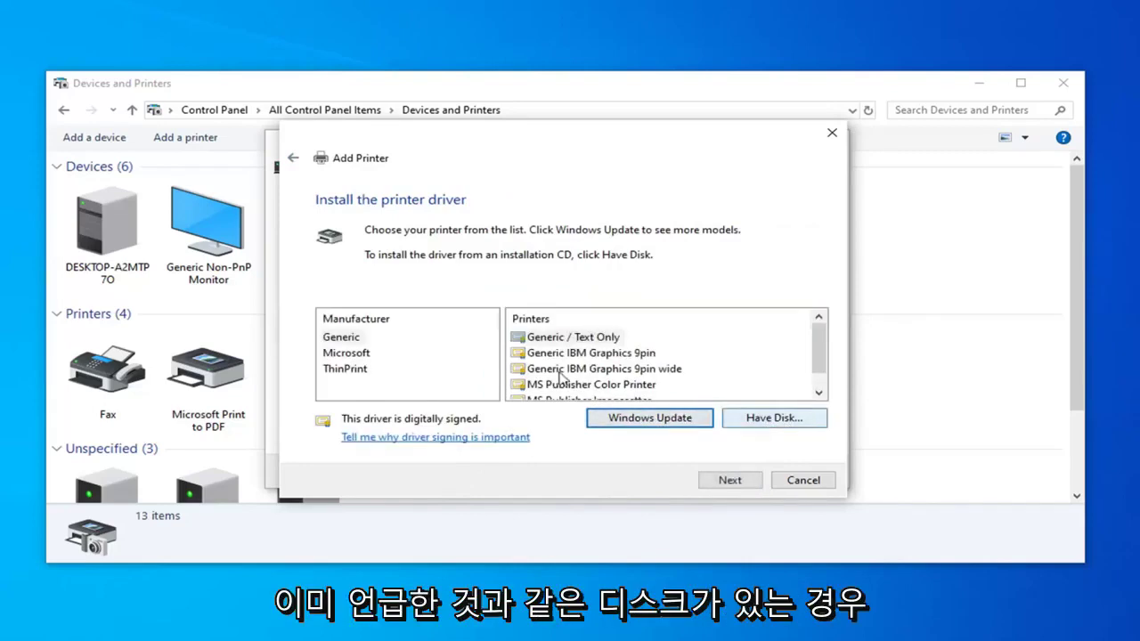
left_click(801, 481)
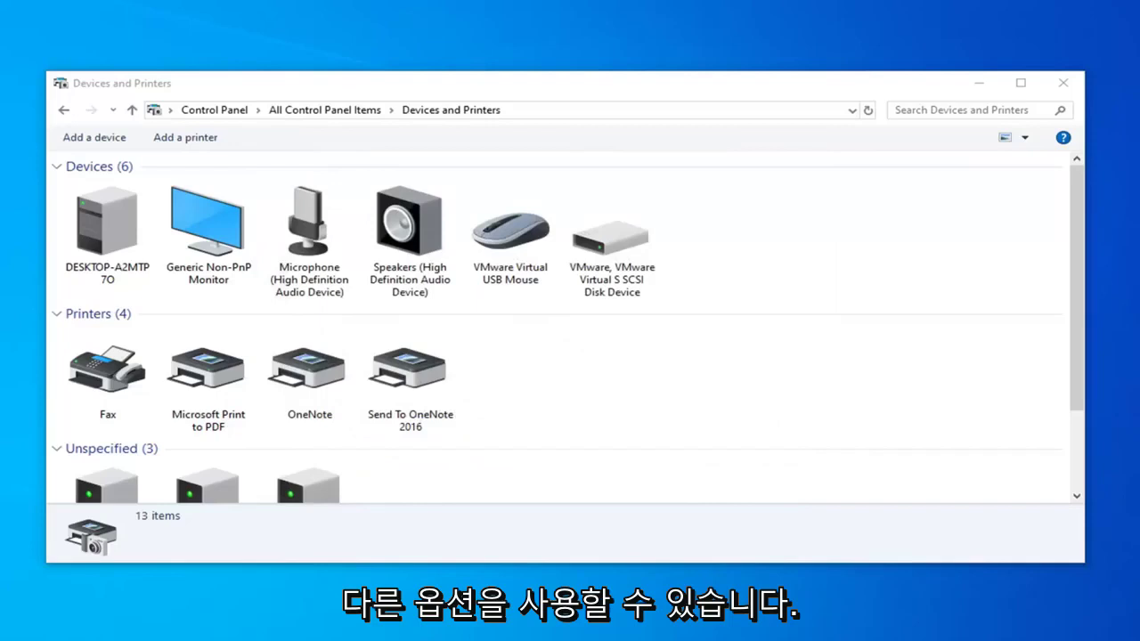
Close Devices and Printers and the Add a device dialog, then search Start for 'device manager'.
left_click(1064, 83)
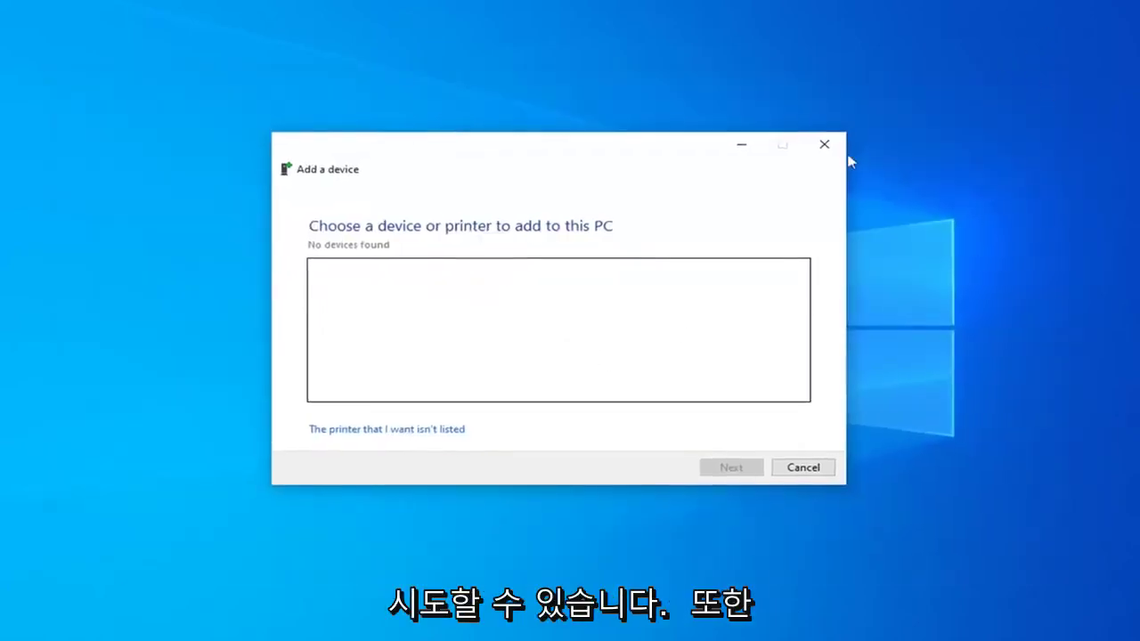
left_click(828, 142)
left_click(4, 636)
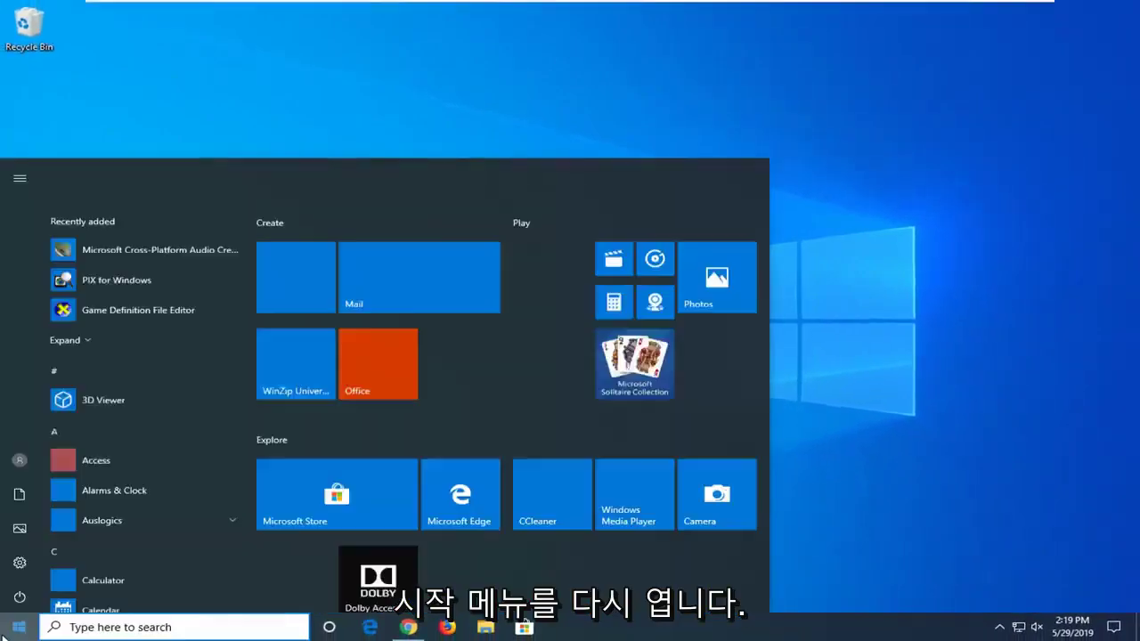
type("device manager")
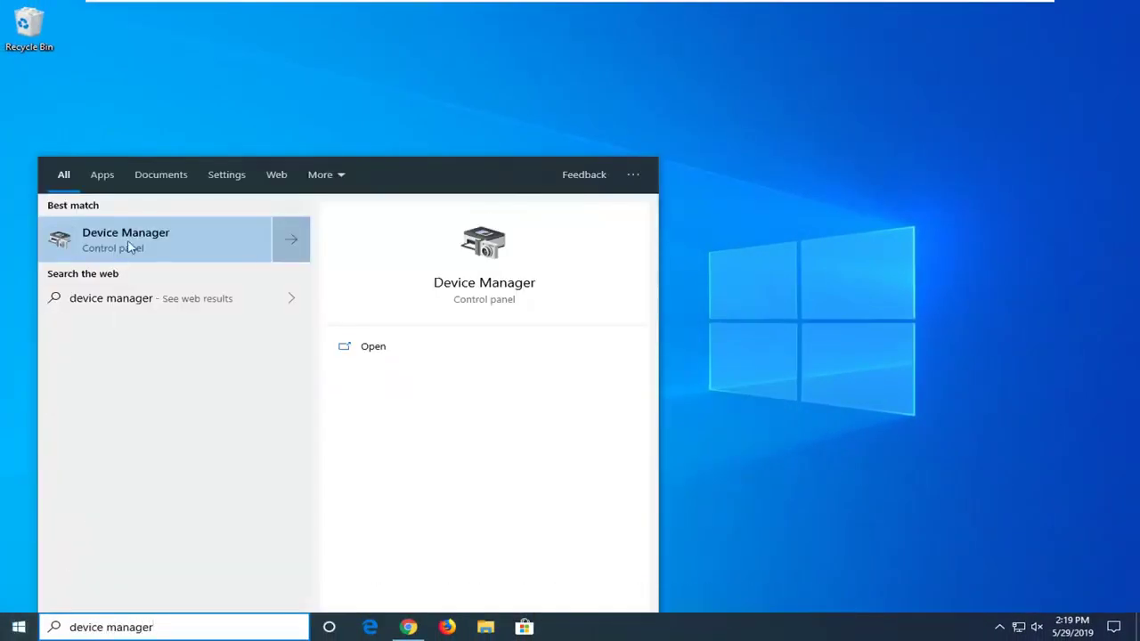
Open Device Manager, expand Print queues, and uninstall the Microsoft Print to PDF device.
left_click(156, 251)
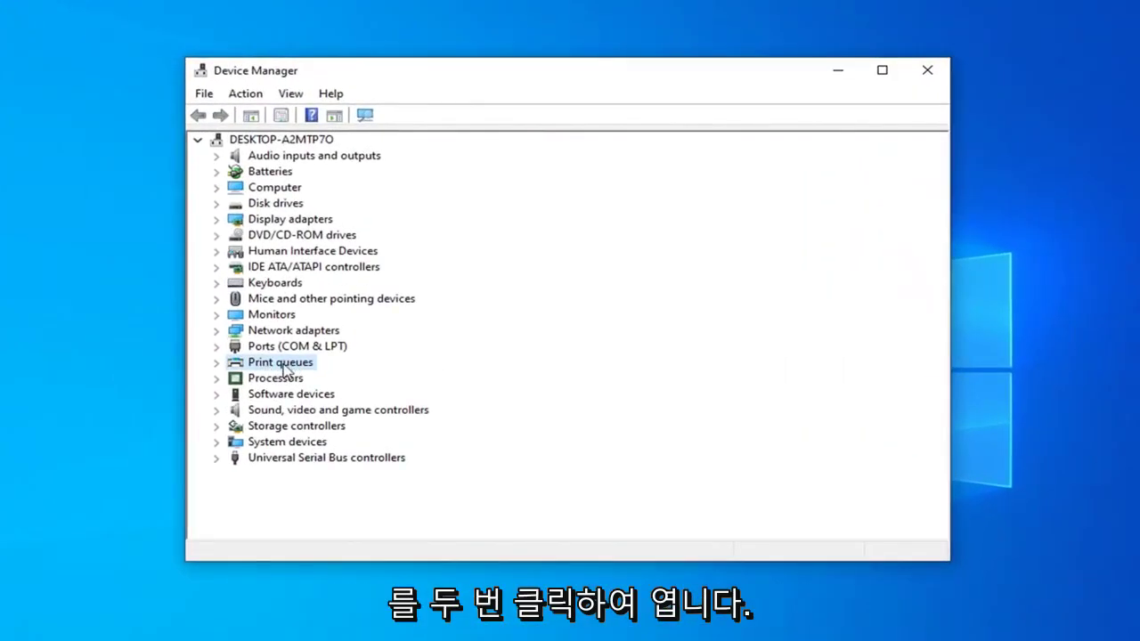
left_click(216, 363)
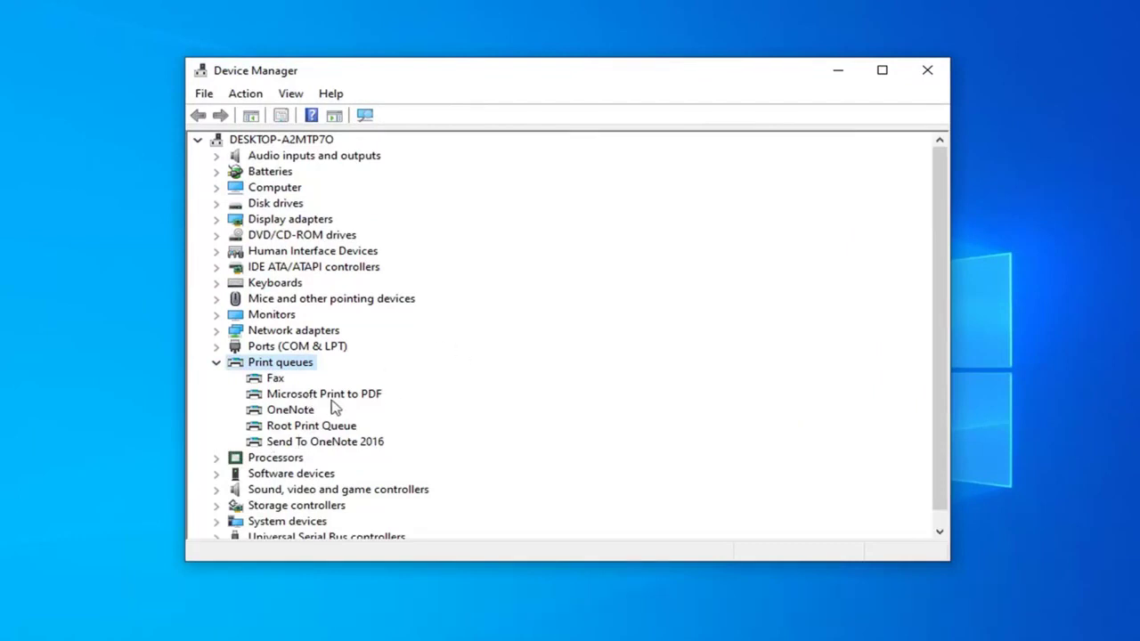
right_click(286, 395)
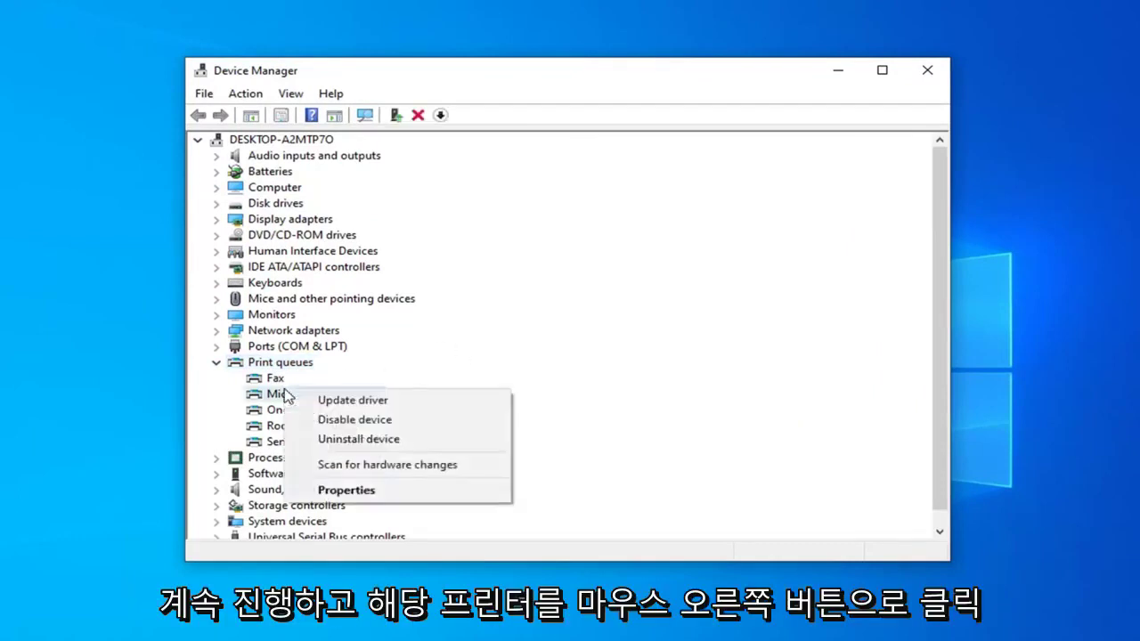
left_click(326, 443)
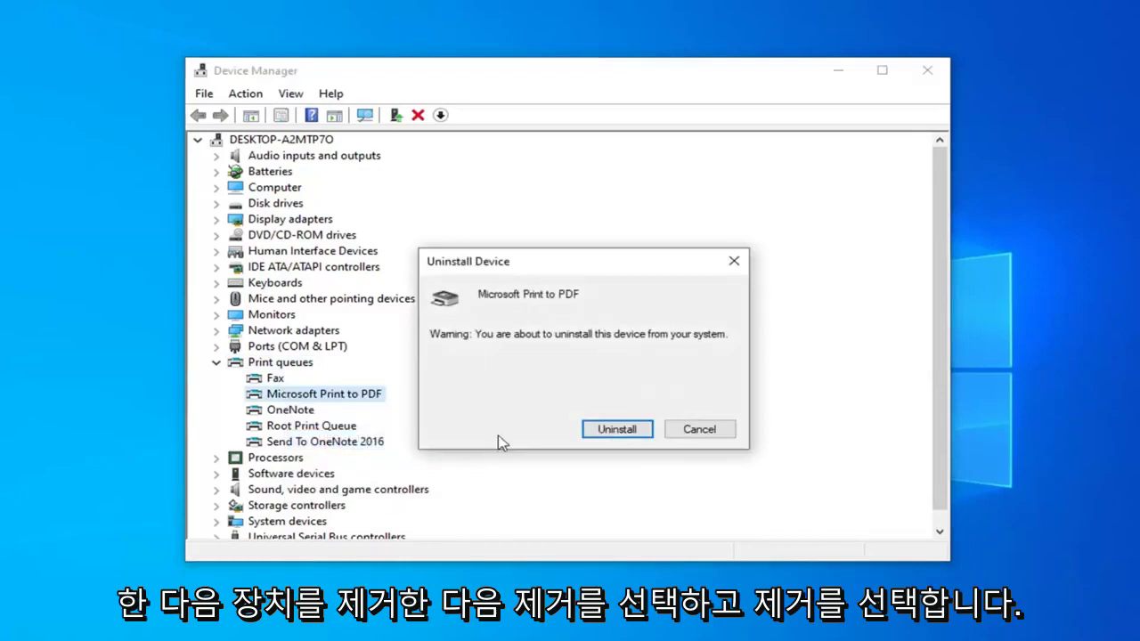
left_click(621, 431)
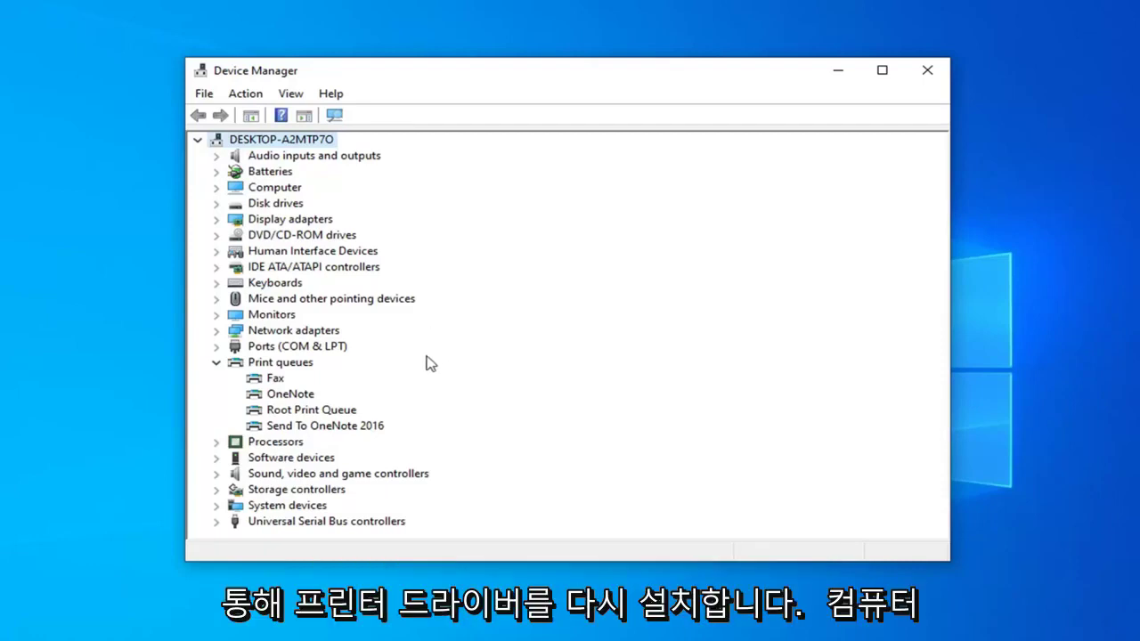
Close the Device Manager window, leaving the empty Windows 10 desktop visible.
left_click(927, 72)
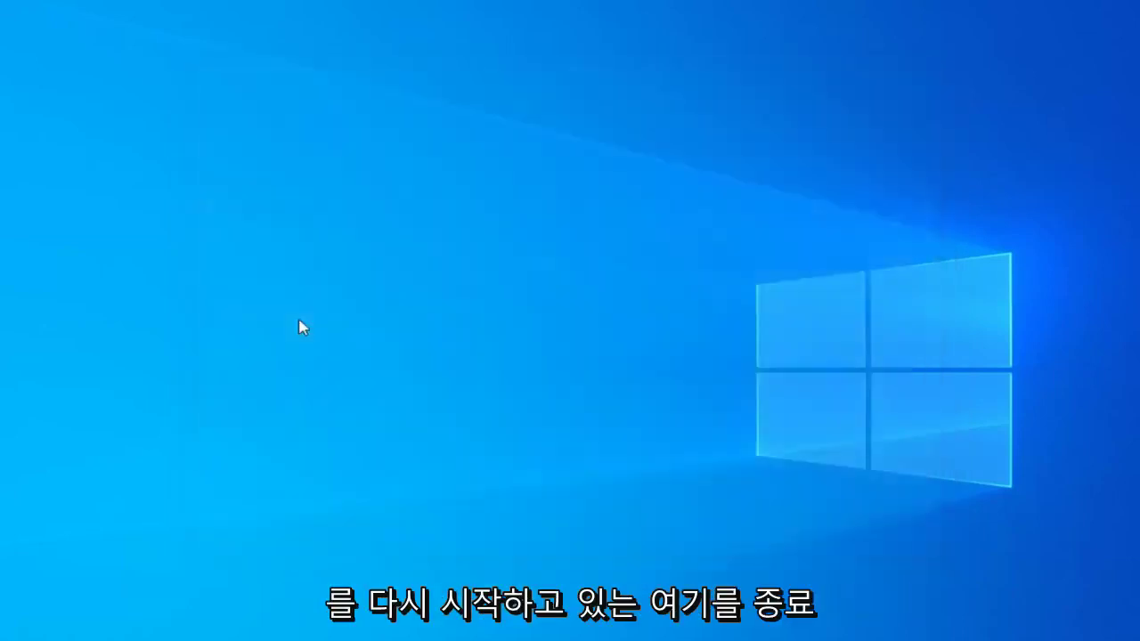